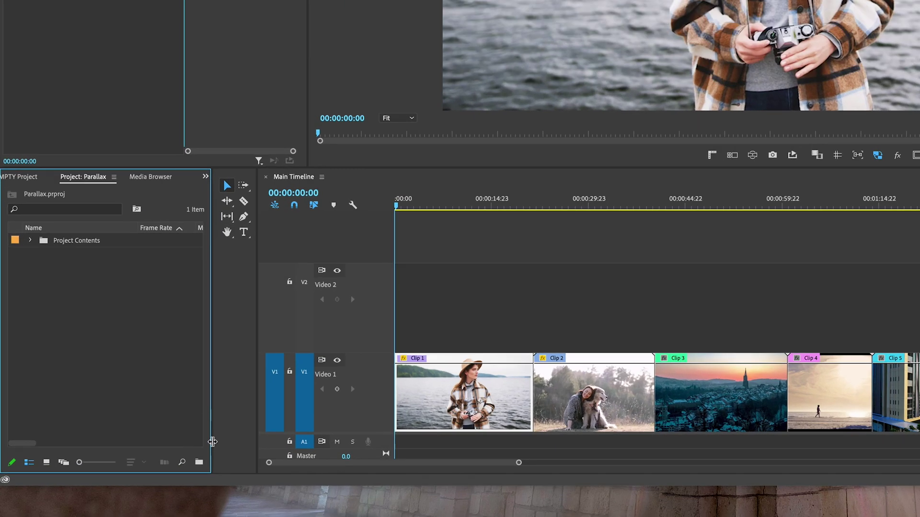
- Create a 3840×2160 adjustment layer and lay it on Video 2, stretched across all five clips
left_click_drag(212, 441, 233, 437)
left_click(217, 463)
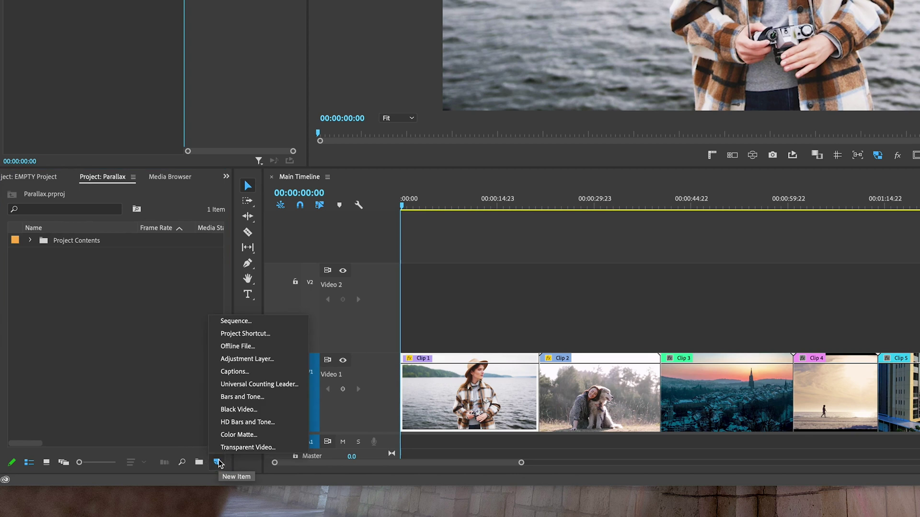
left_click(245, 358)
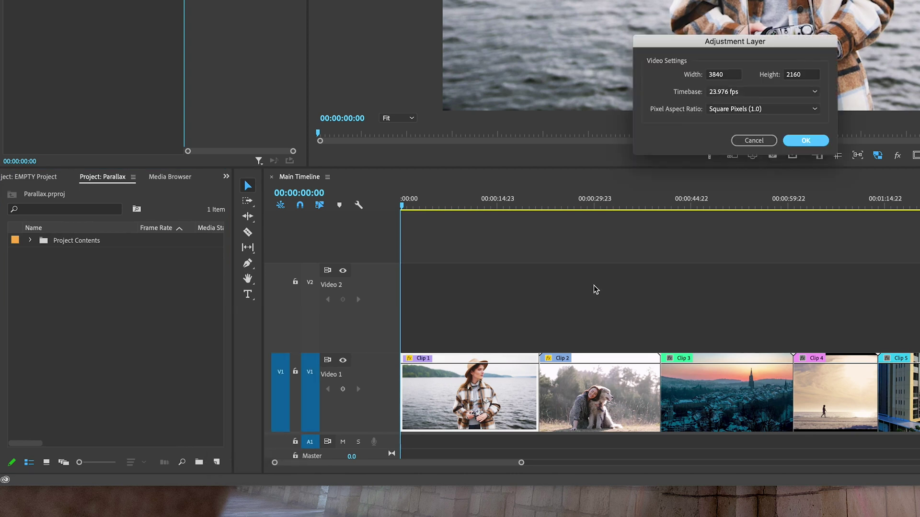
left_click(819, 144)
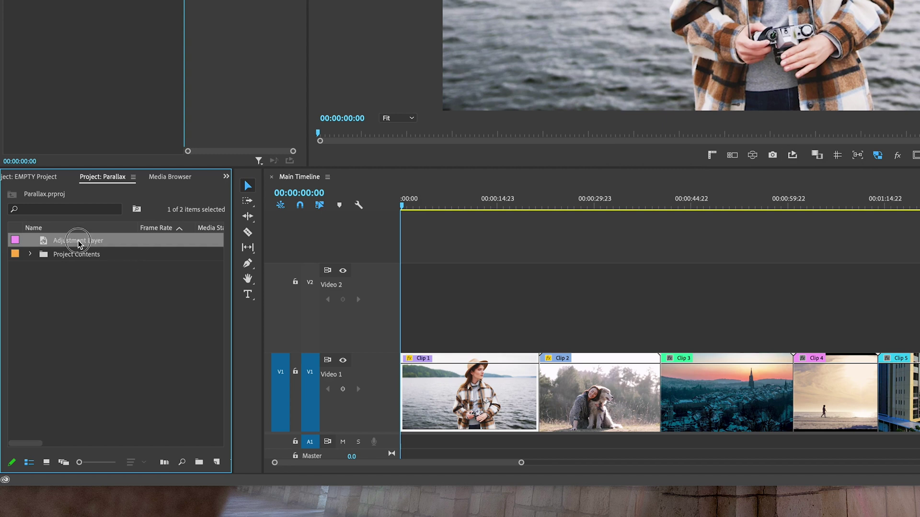
left_click_drag(77, 241, 919, 324)
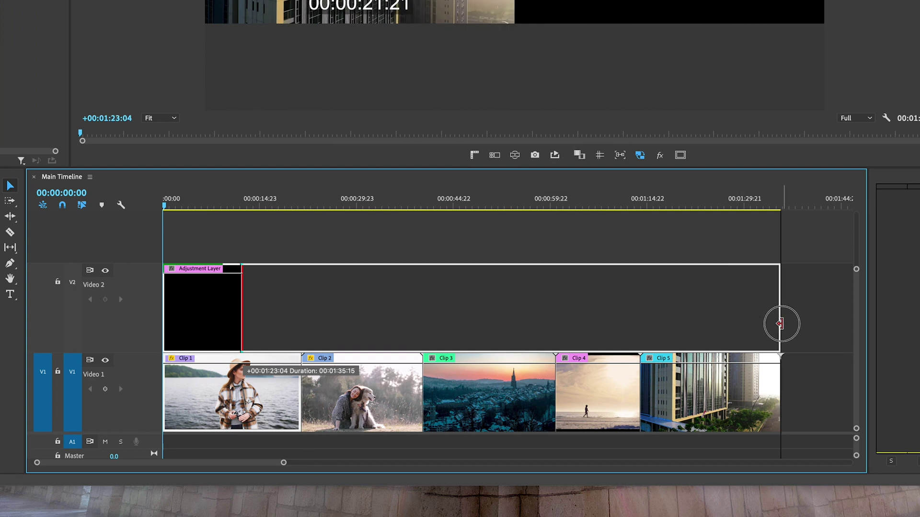
left_click_drag(782, 324, 781, 324)
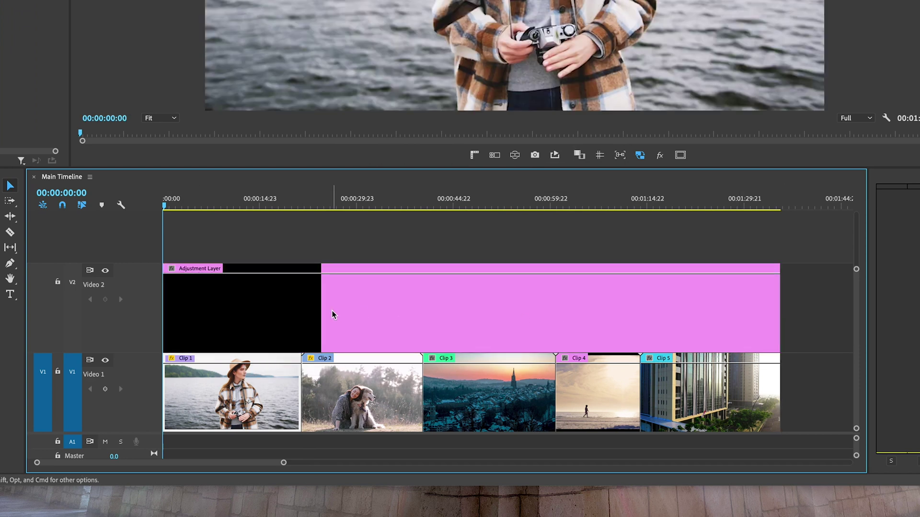
- Apply the Ramp effect to the adjustment layer and start shifting its Start Color toward red-orange
left_click(299, 293)
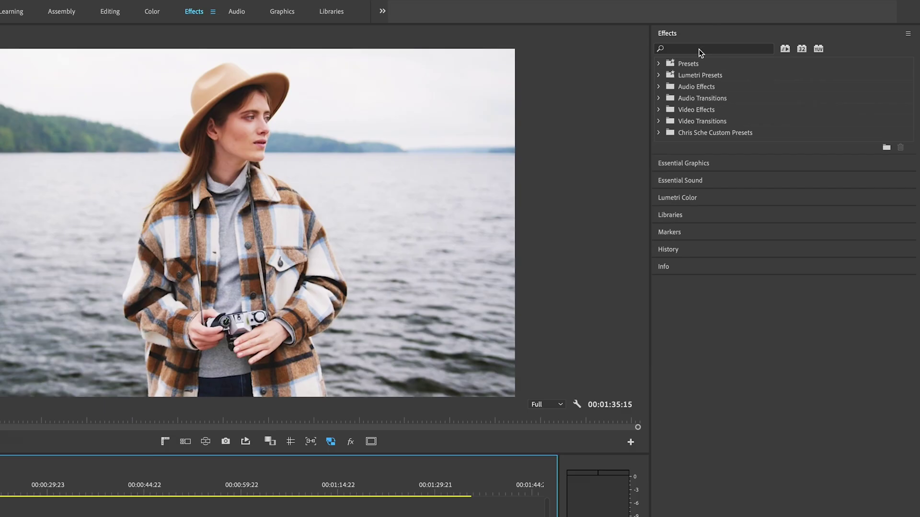
left_click(699, 48)
type("ramp")
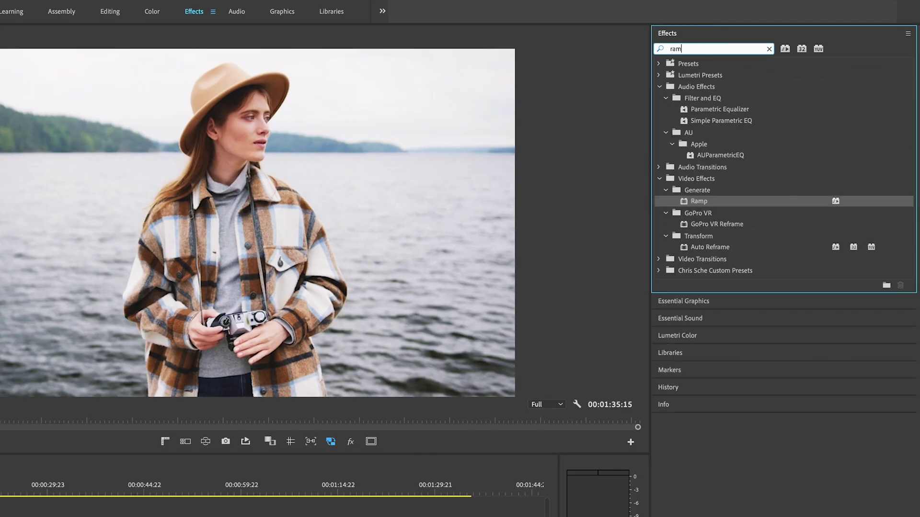
left_click_drag(719, 131, 62, 421)
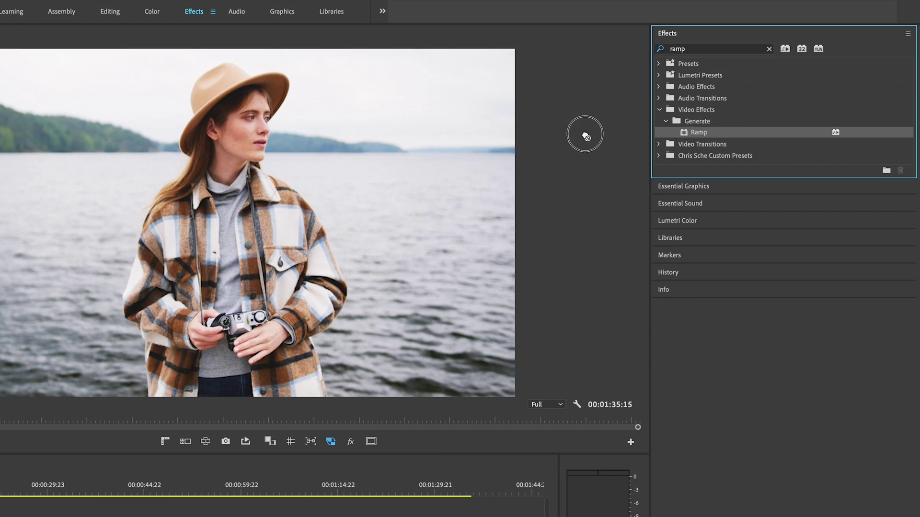
left_click_drag(374, 326, 318, 473)
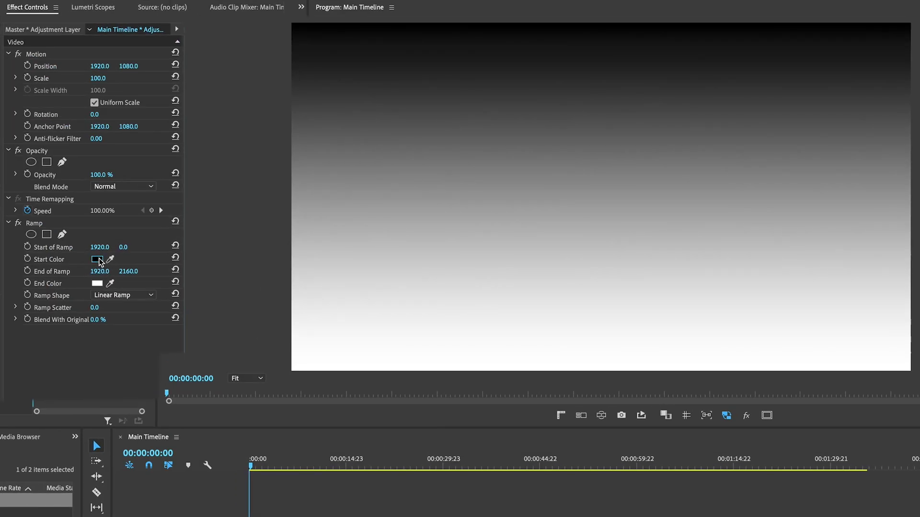
left_click(98, 259)
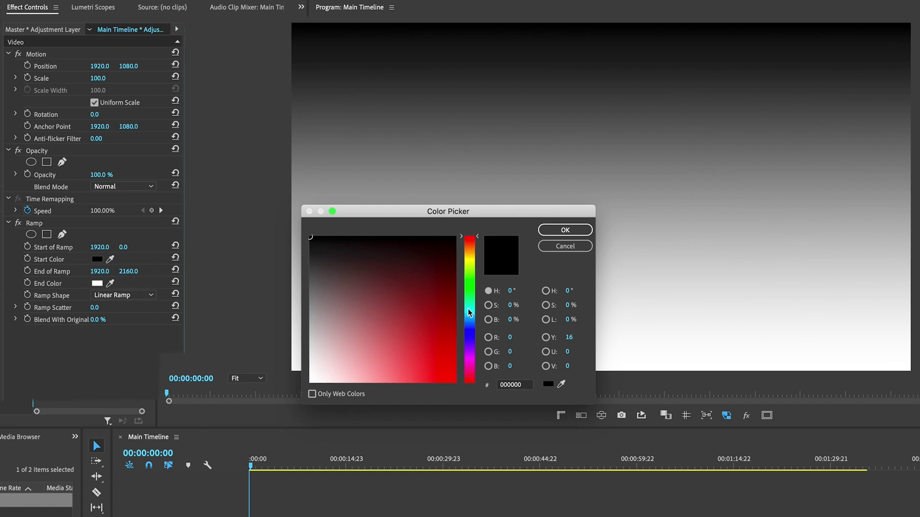
left_click(472, 242)
- Set the ramp's Start Color to an orange-red (FF4F00)
left_click_drag(419, 338, 578, 472)
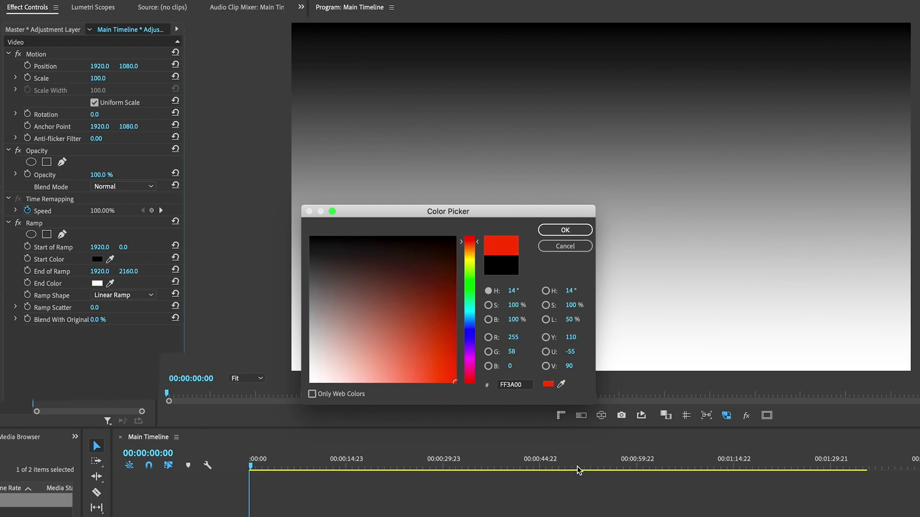
left_click(477, 240)
left_click_drag(478, 243, 477, 245)
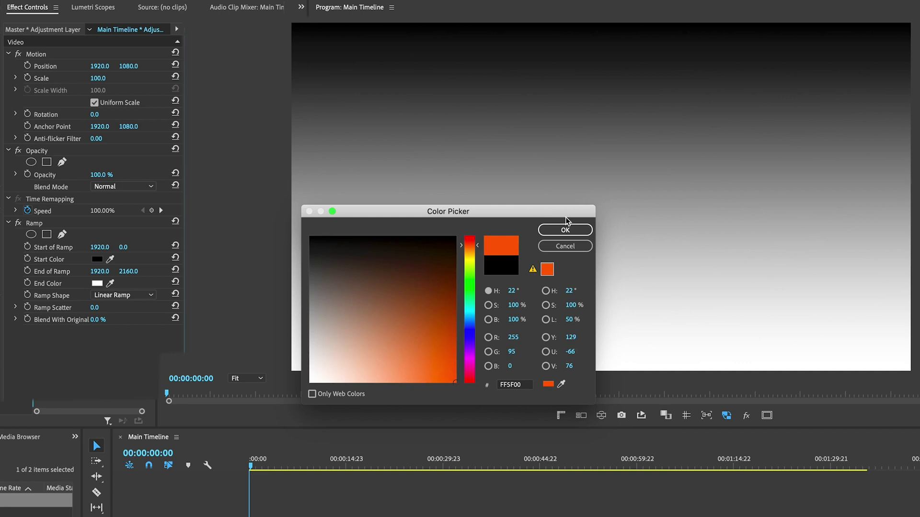
left_click_drag(479, 248, 479, 244)
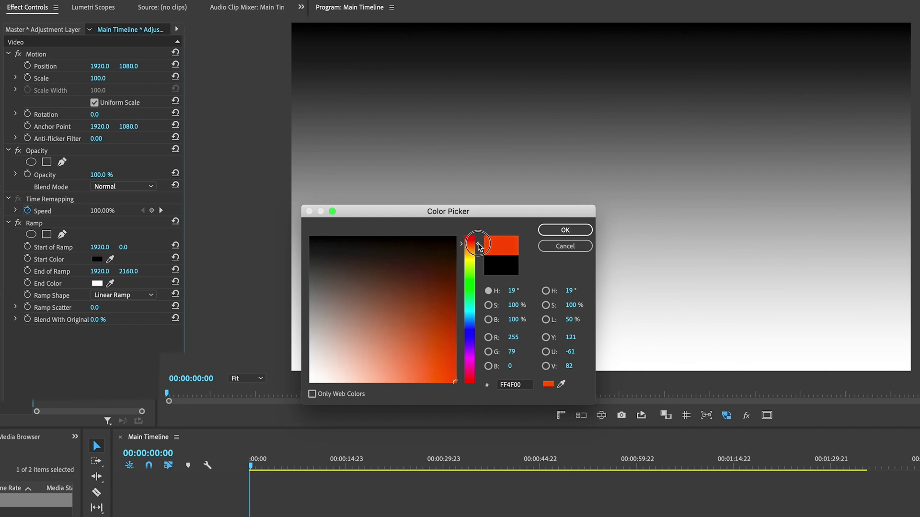
left_click(566, 230)
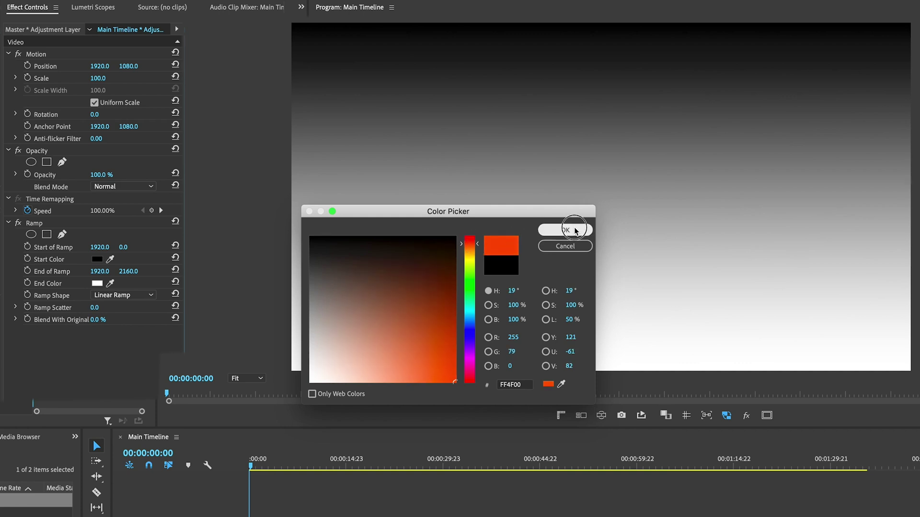
- Set the ramp's End Color to a bright cyan (0FBBCA)
left_click(97, 283)
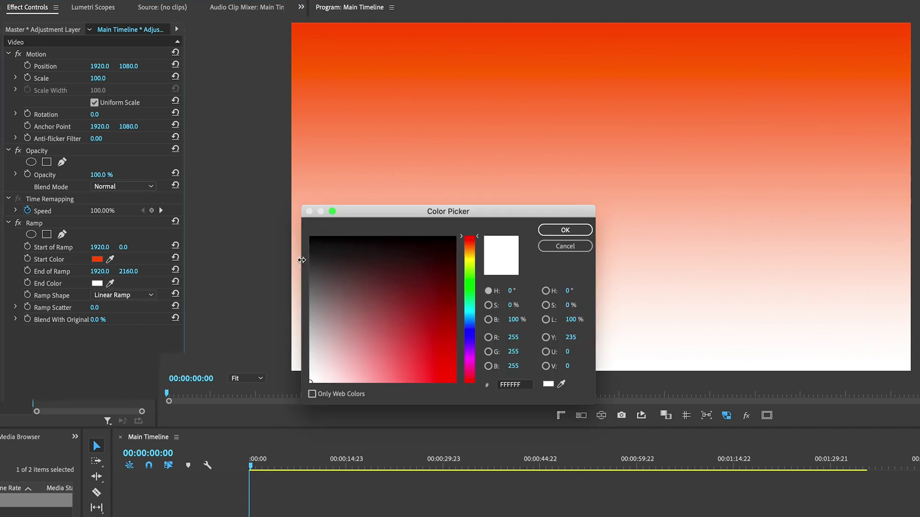
left_click(469, 311)
left_click(443, 352)
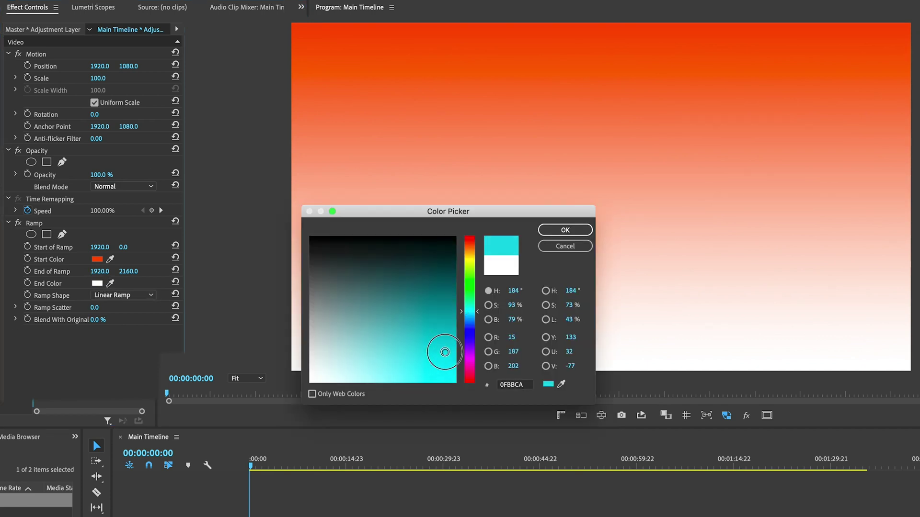
left_click(566, 230)
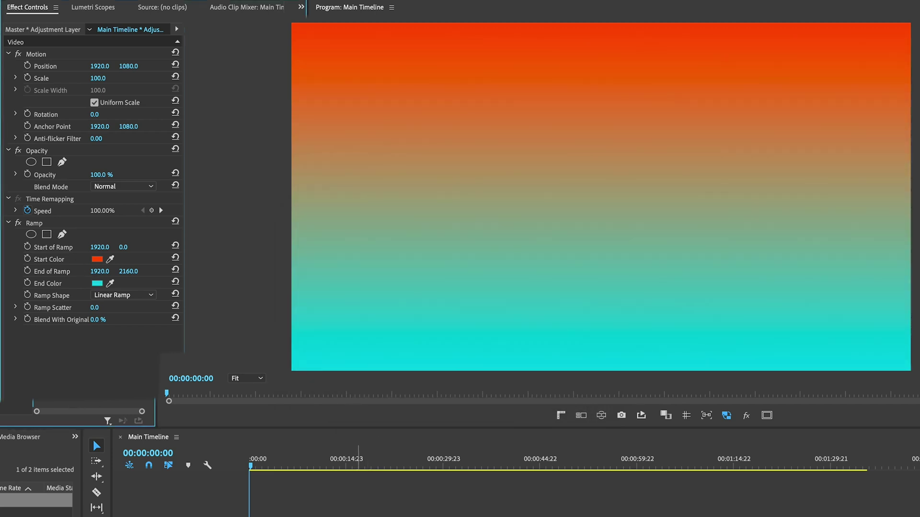
left_click(358, 450)
- Lower the layer's opacity to 84% and switch the Ramp Shape to Radial Ramp
left_click_drag(102, 174, 94, 174)
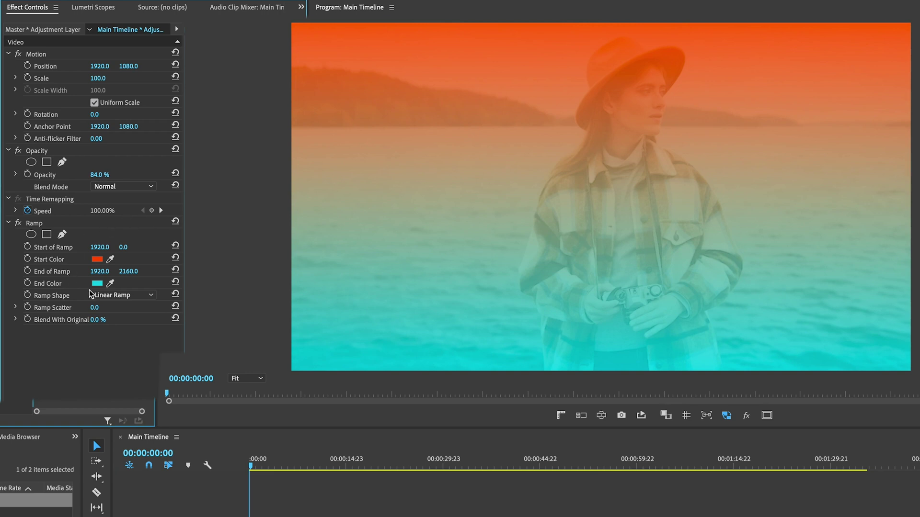
left_click(118, 295)
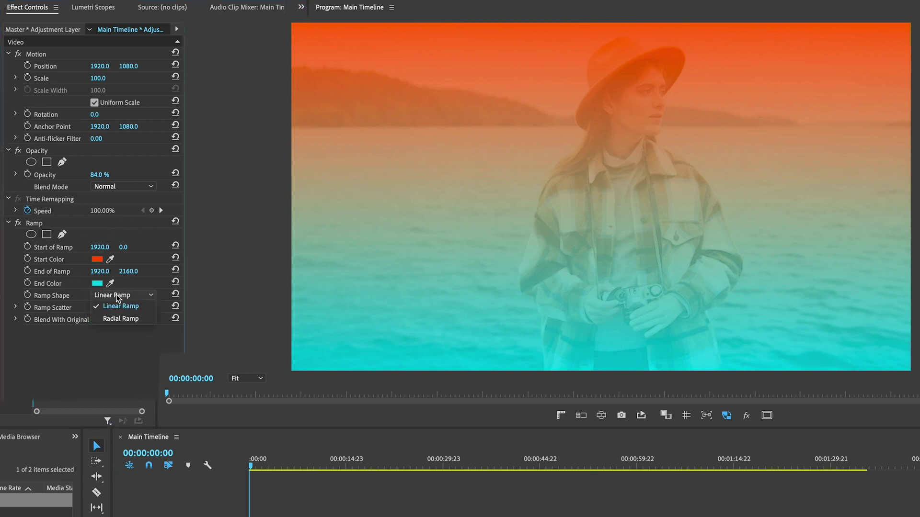
left_click(126, 318)
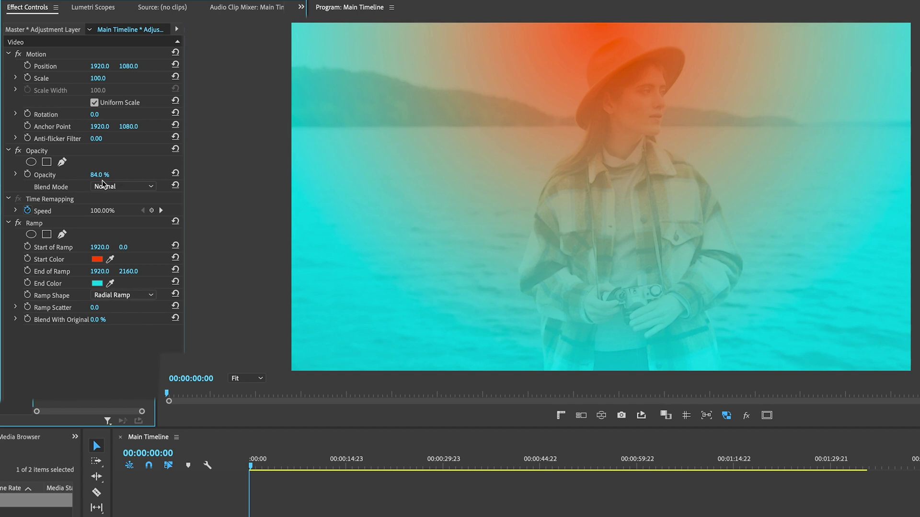
- Centre the radial ramp's orange glow on the woman's chest at 2060.8, 965.9 and adjust its outer edge
left_click(34, 224)
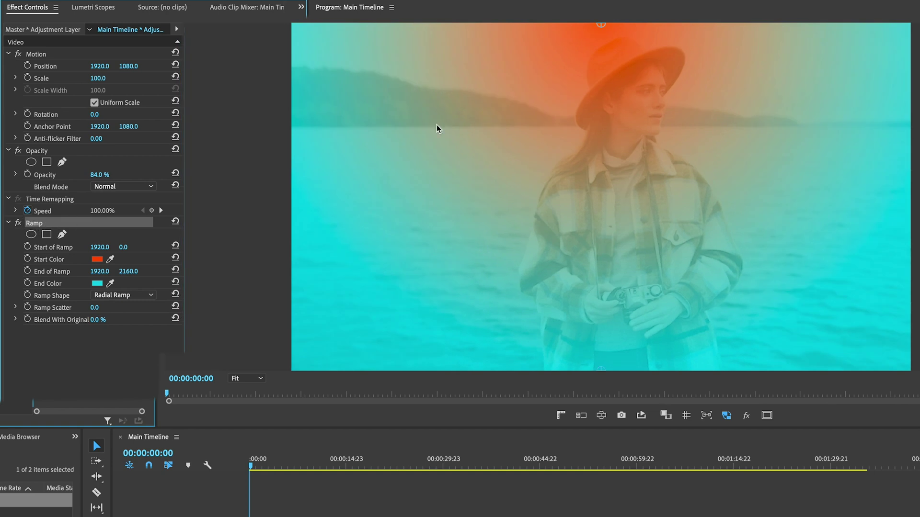
left_click_drag(604, 24, 622, 142)
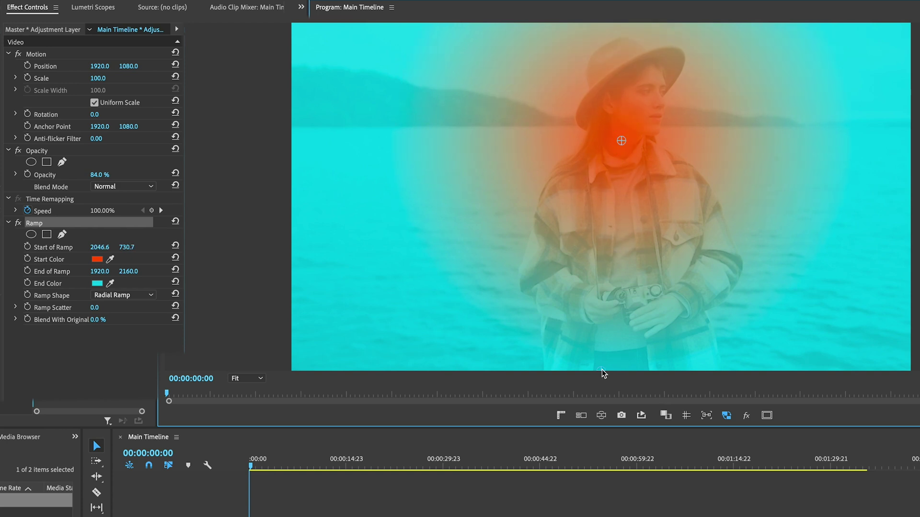
mouse_move(602, 373)
left_mouse_down()
mouse_move(612, 160)
mouse_move(577, 516)
mouse_move(609, 187)
mouse_move(611, 391)
mouse_move(614, 373)
left_mouse_up()
left_click_drag(621, 142, 624, 180)
left_click_drag(615, 369, 521, 379)
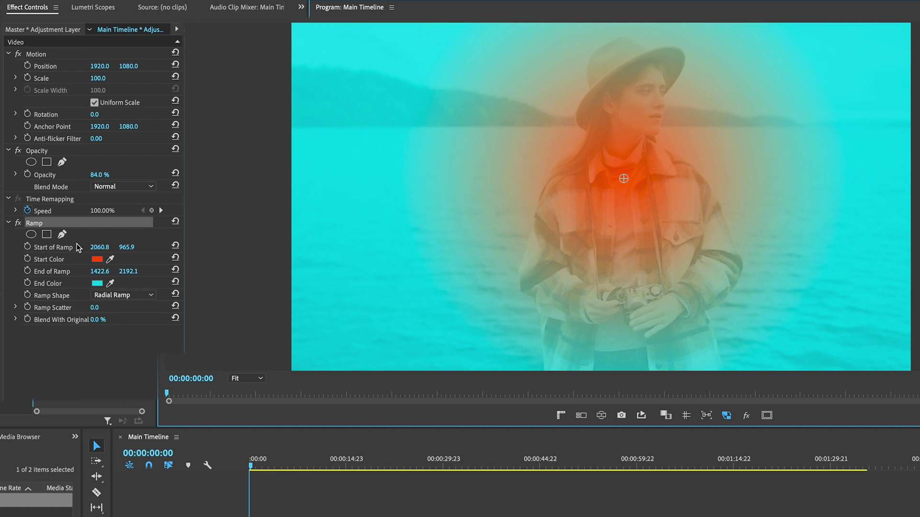
- Set the adjustment layer's blend mode to Soft Light and its opacity to 100%
left_click(115, 188)
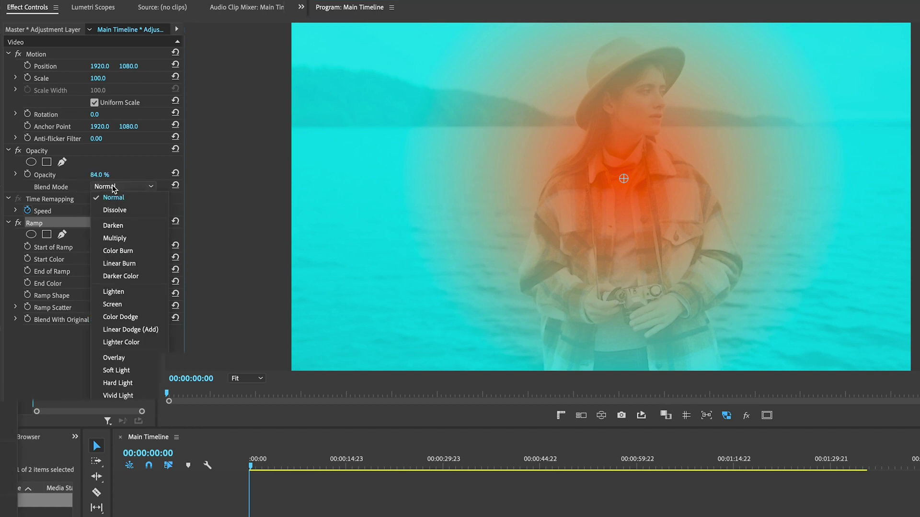
left_click(107, 371)
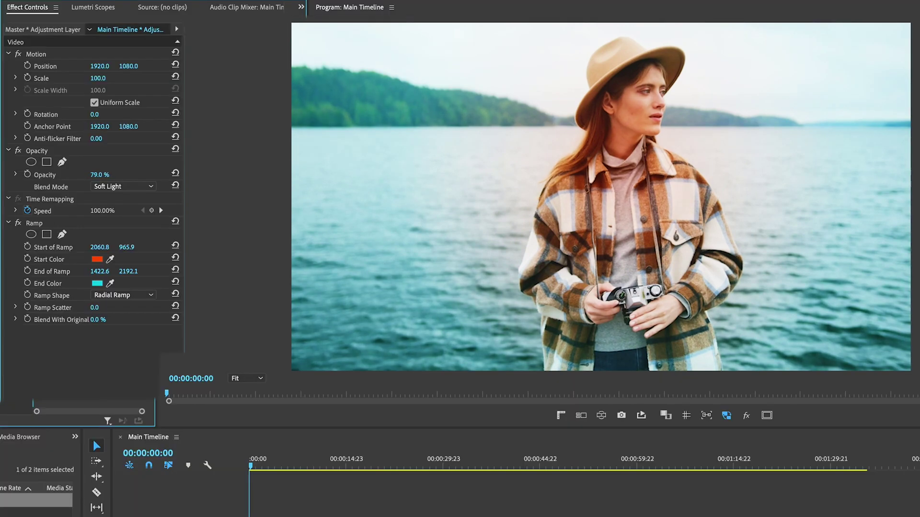
left_click_drag(100, 174, 103, 175)
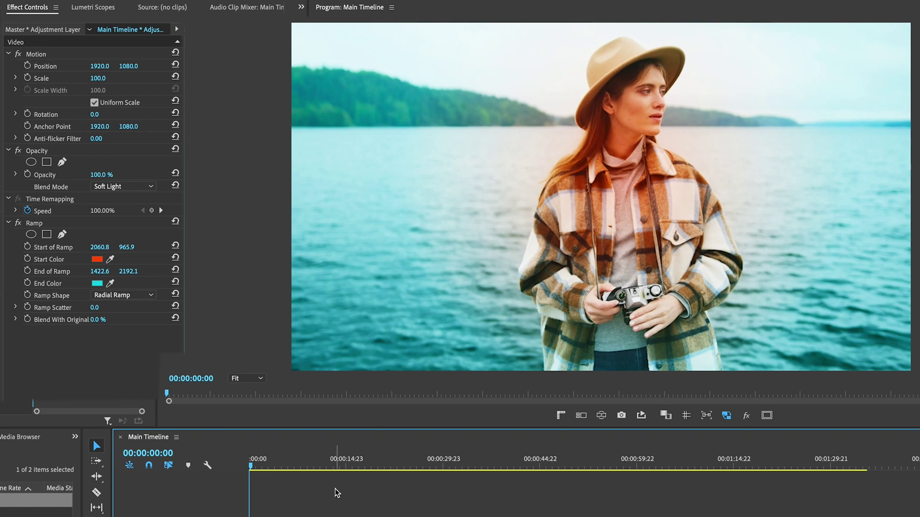
- Go to the woman-and-dog clip at 00:00:31:18 and set Ramp Shape to Linear Ramp
left_click(455, 461)
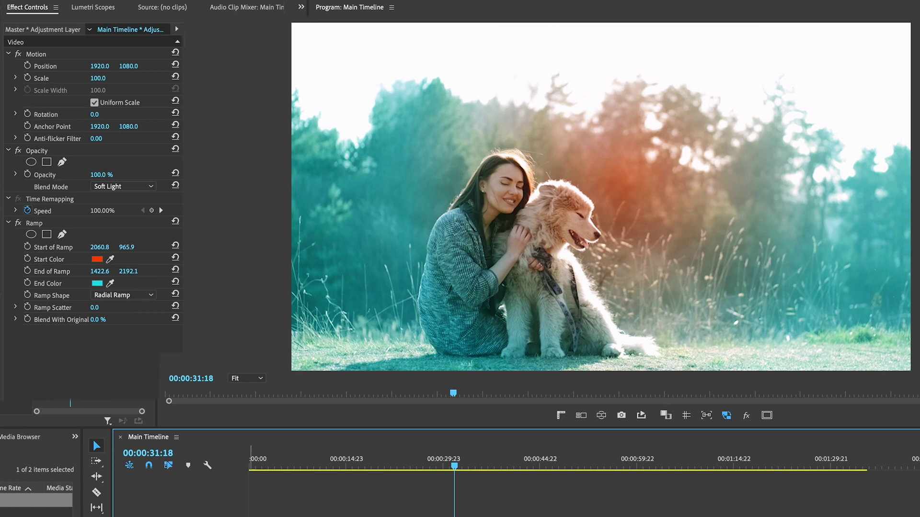
left_click(115, 296)
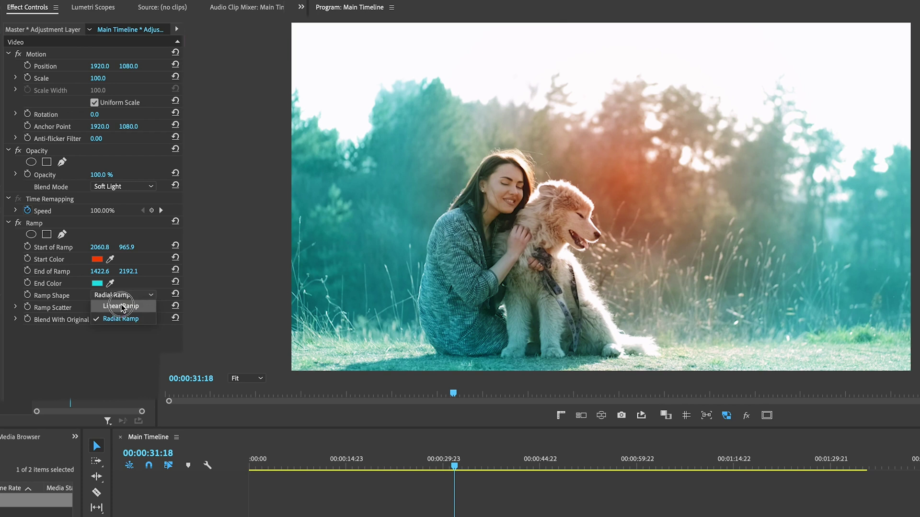
left_click(122, 307)
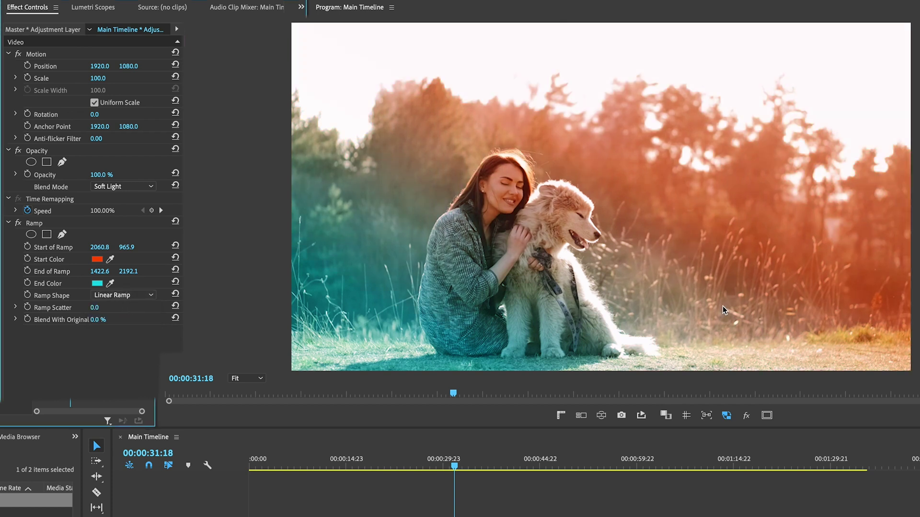
- Run the gradient from 3462.1, 385.0 to 591.9, 1992.5 and lower opacity to 55%
left_click(59, 222)
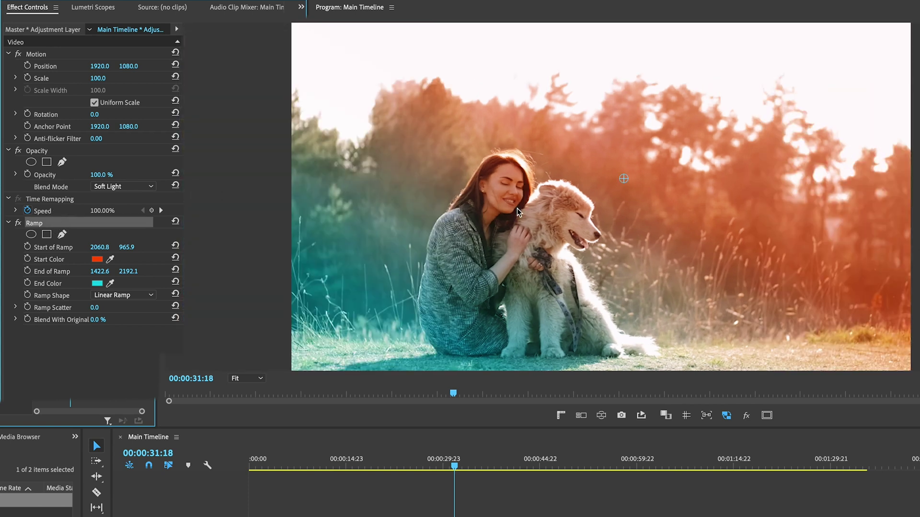
left_click_drag(624, 182, 851, 89)
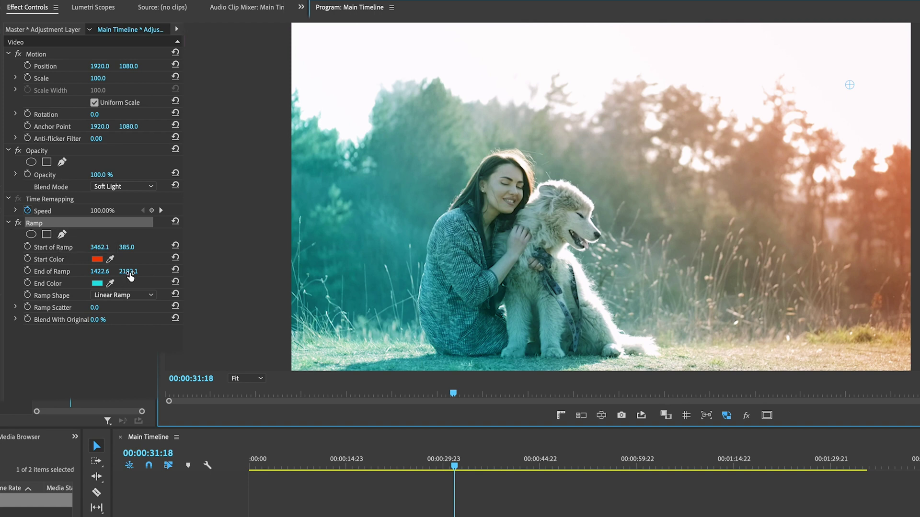
mouse_move(129, 274)
left_mouse_down()
mouse_move(144, 274)
mouse_move(131, 274)
left_mouse_up()
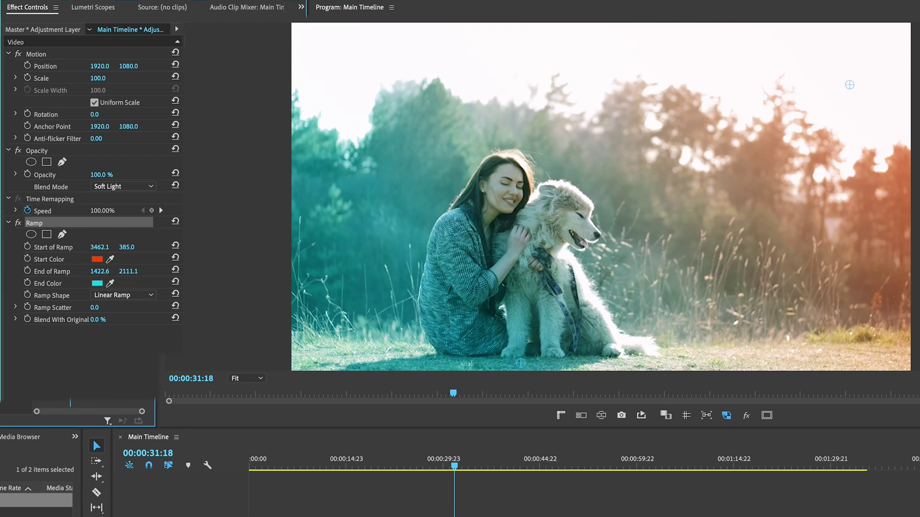
left_click_drag(520, 363, 386, 344)
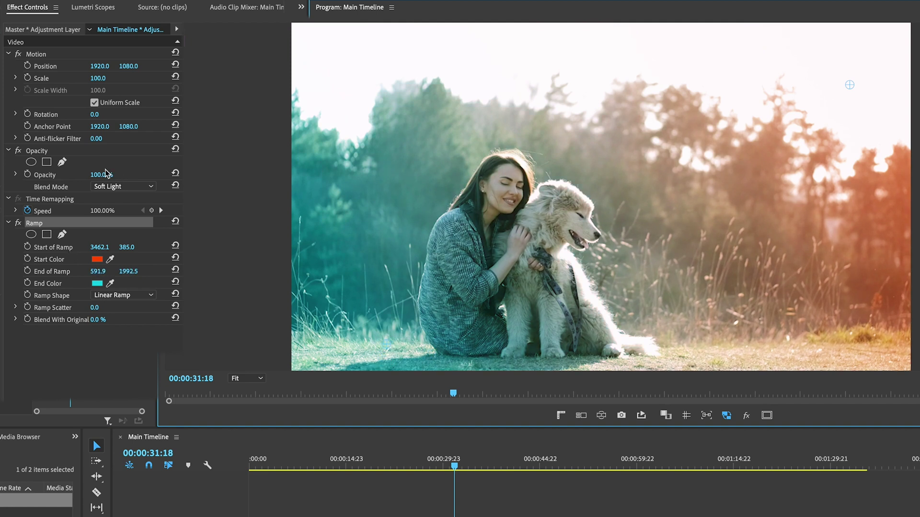
left_click_drag(101, 175, 85, 175)
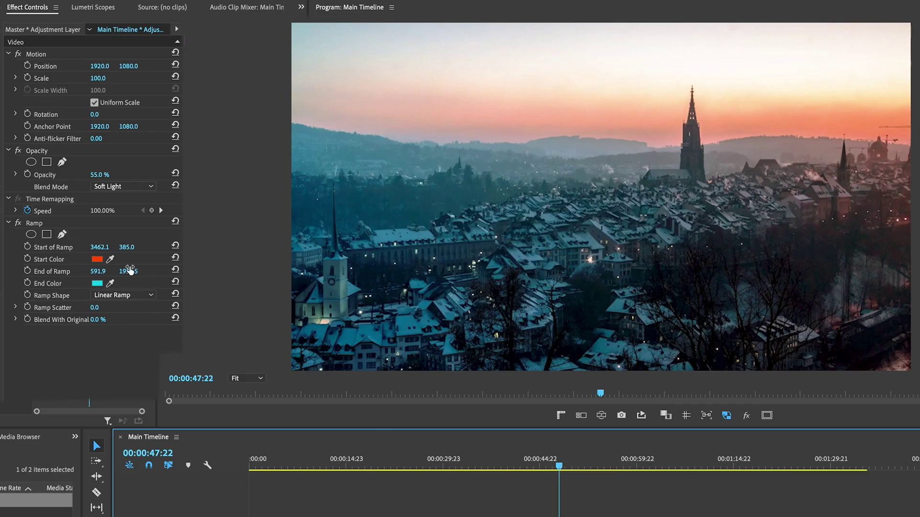
- Reset the ramp's start and end to top and bottom centre and set blend mode to Multiply
mouse_move(96, 176)
left_mouse_down()
mouse_move(117, 177)
mouse_move(92, 175)
left_mouse_up()
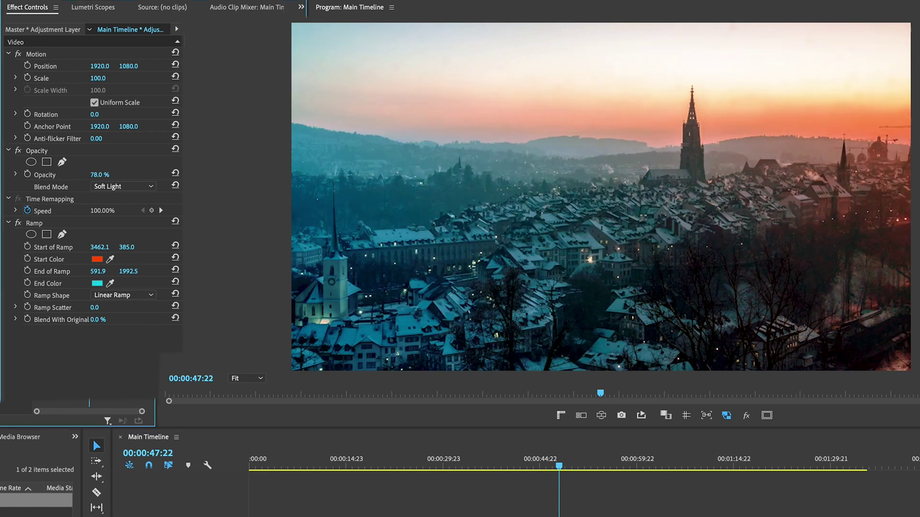
left_click(51, 225)
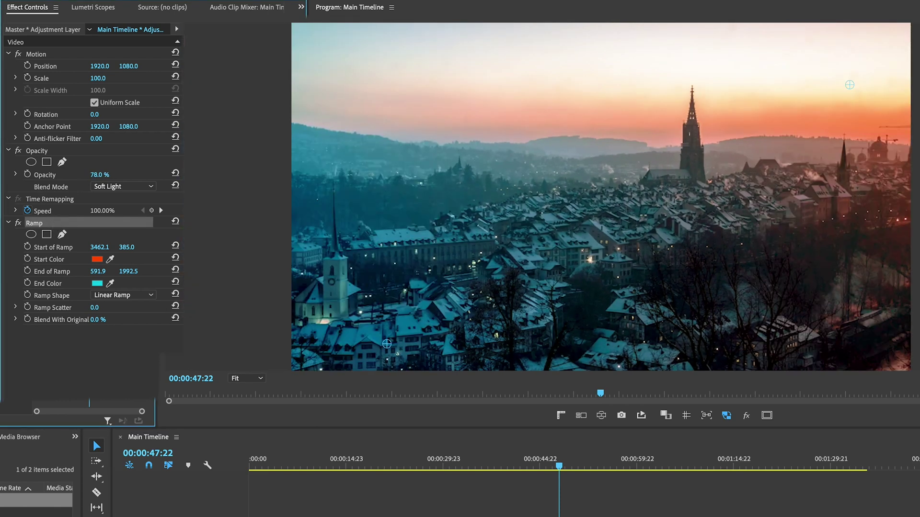
left_click(176, 247)
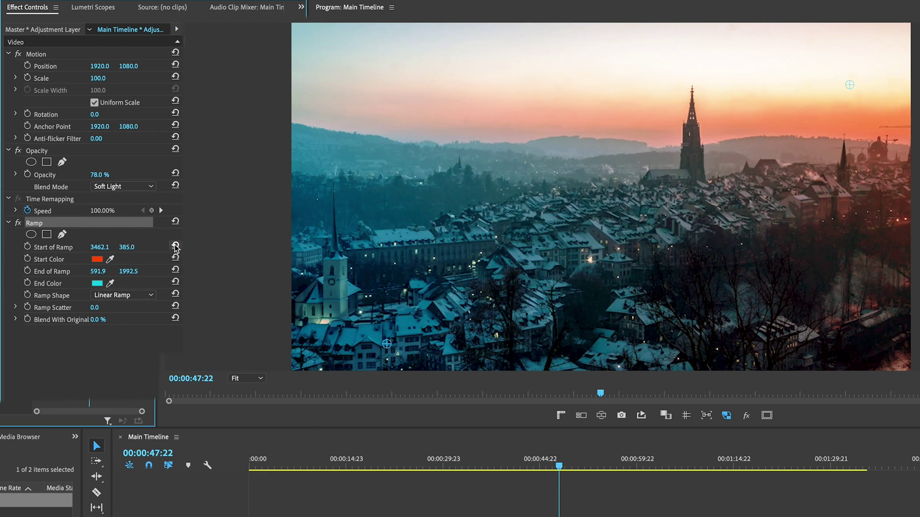
left_click(176, 270)
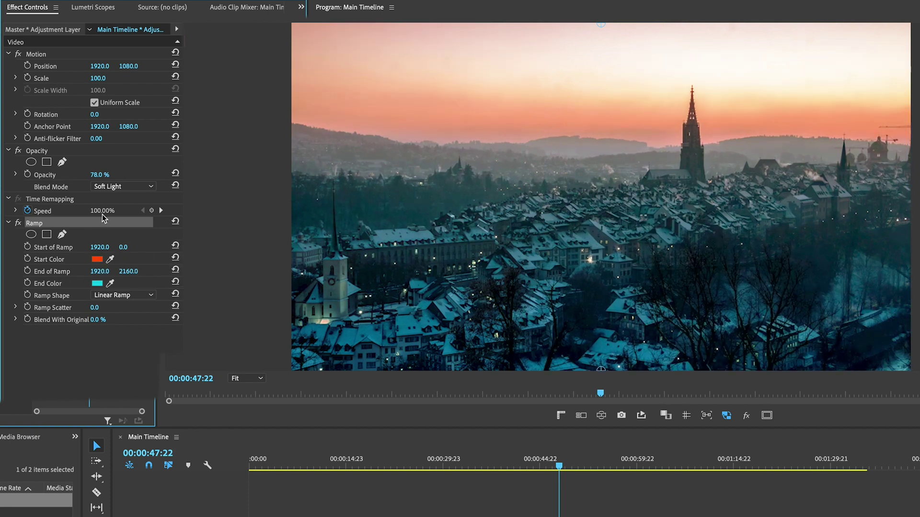
left_click(121, 190)
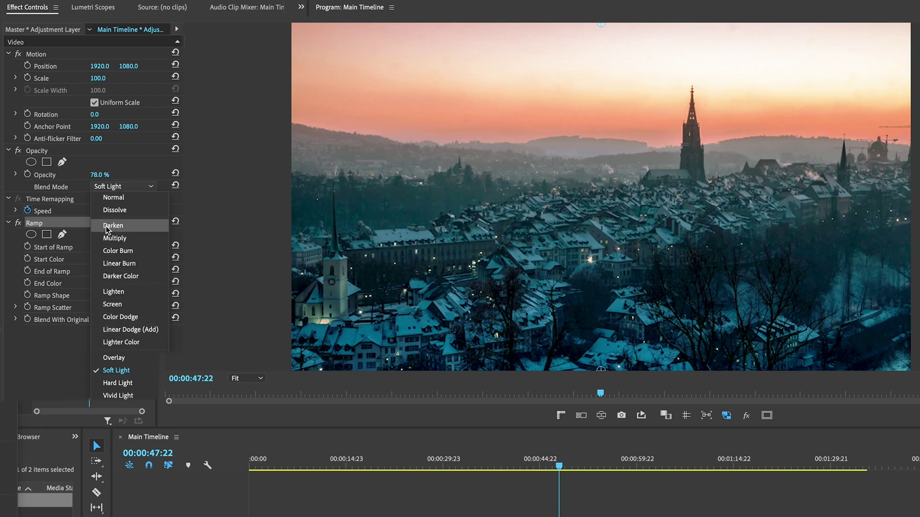
left_click(107, 239)
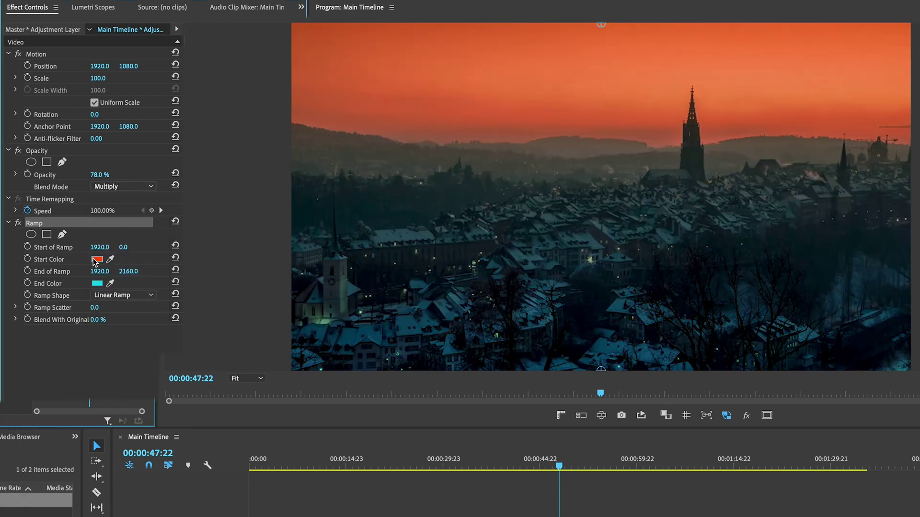
- Change the ramp's Start Color to pure red and nudge the opacity up
left_click(97, 260)
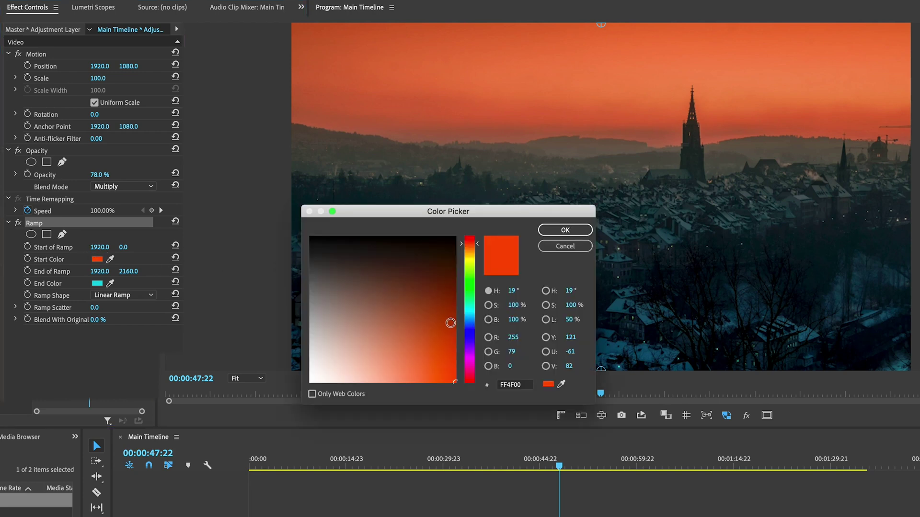
left_click_drag(473, 248, 473, 236)
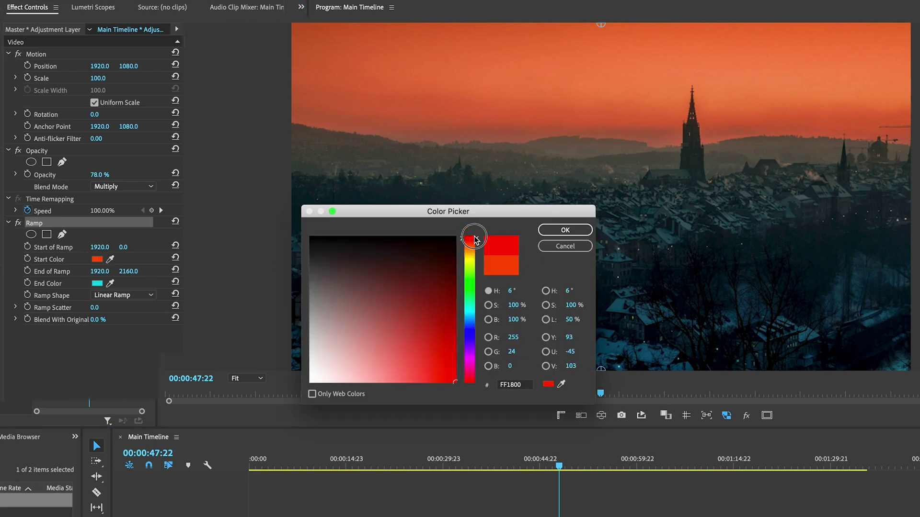
left_click(569, 230)
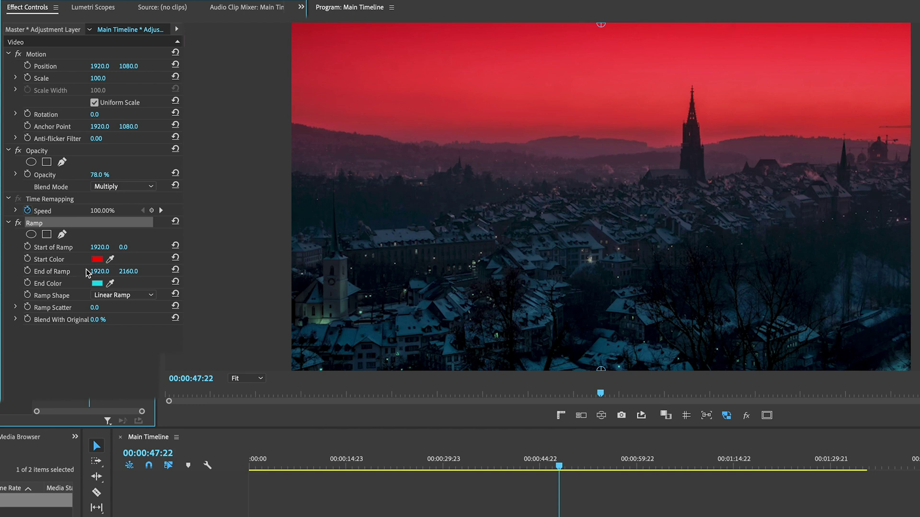
left_click_drag(96, 174, 119, 174)
- Change the End Color to blue (0E13CA) and set the opacity to 62%
left_click(97, 283)
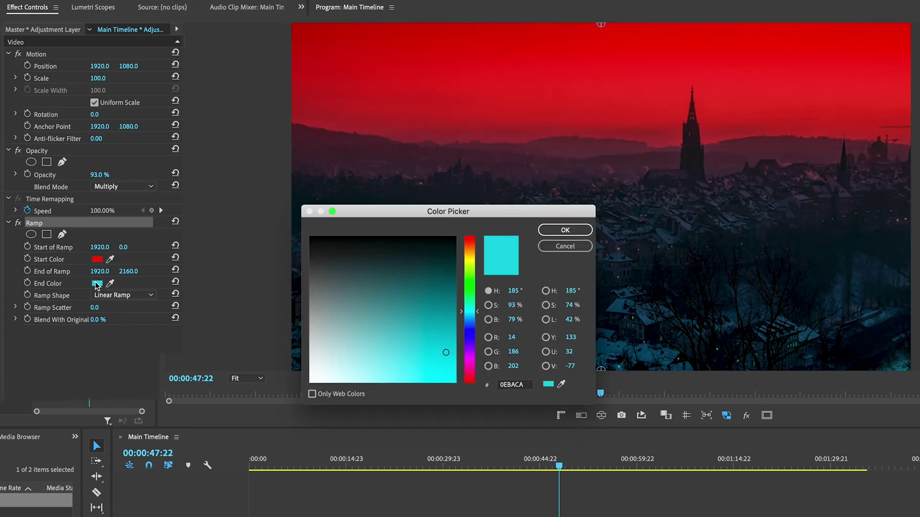
left_click(468, 330)
left_click_drag(468, 332, 468, 337)
left_click(566, 230)
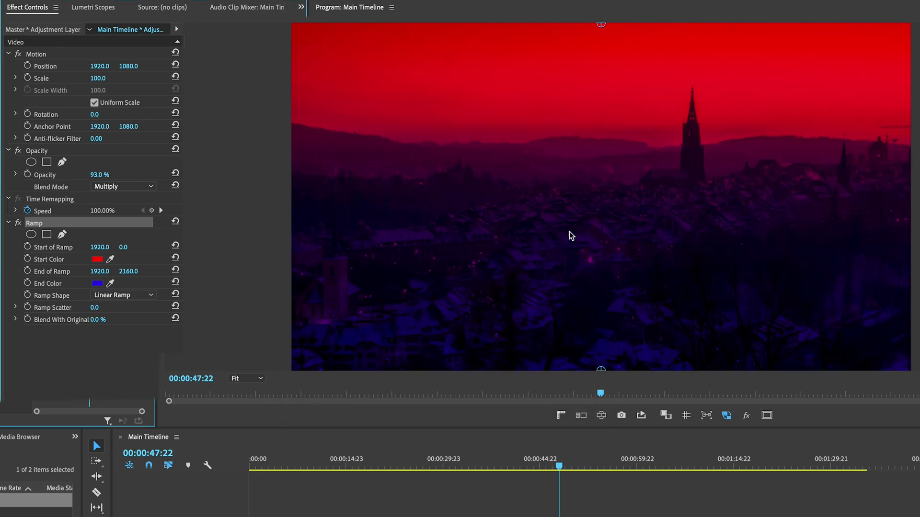
left_click_drag(99, 174, 84, 174)
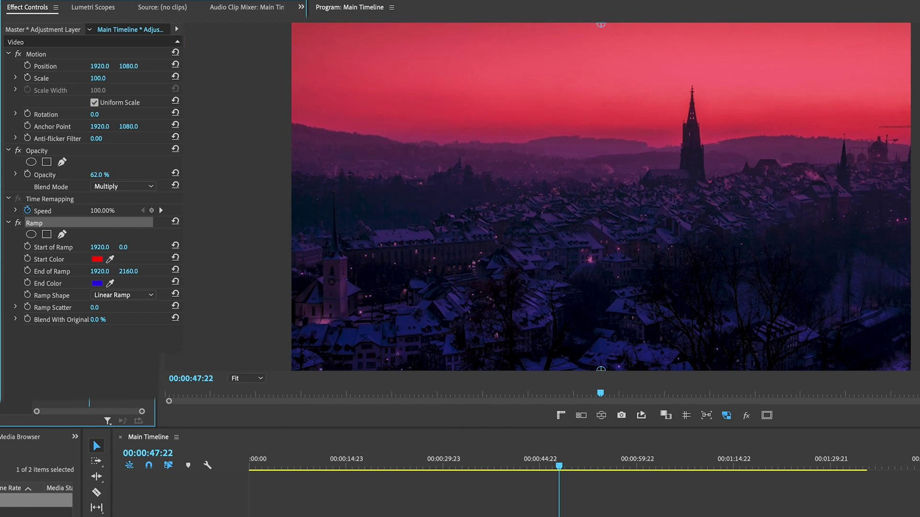
left_click(546, 461)
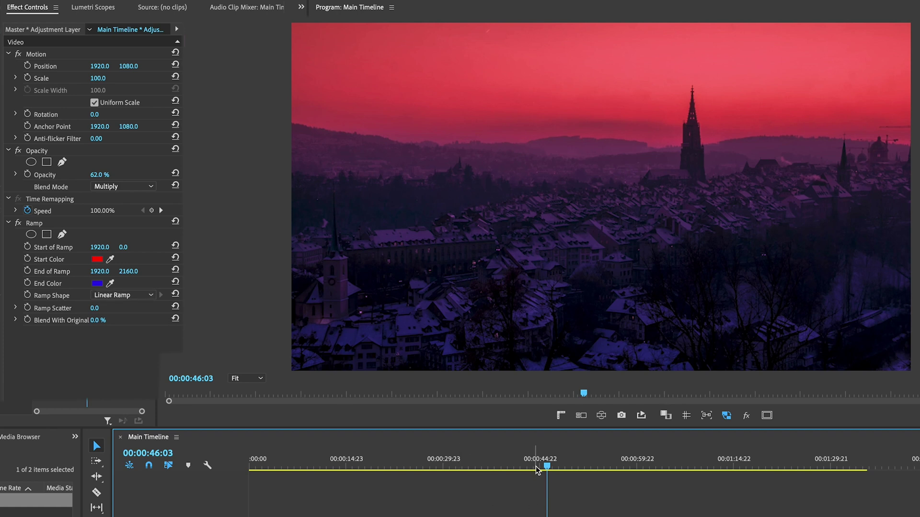
- On the beach shot at 00:01:05:12, recolour the ramp to run from cyan to orange
left_click(673, 463)
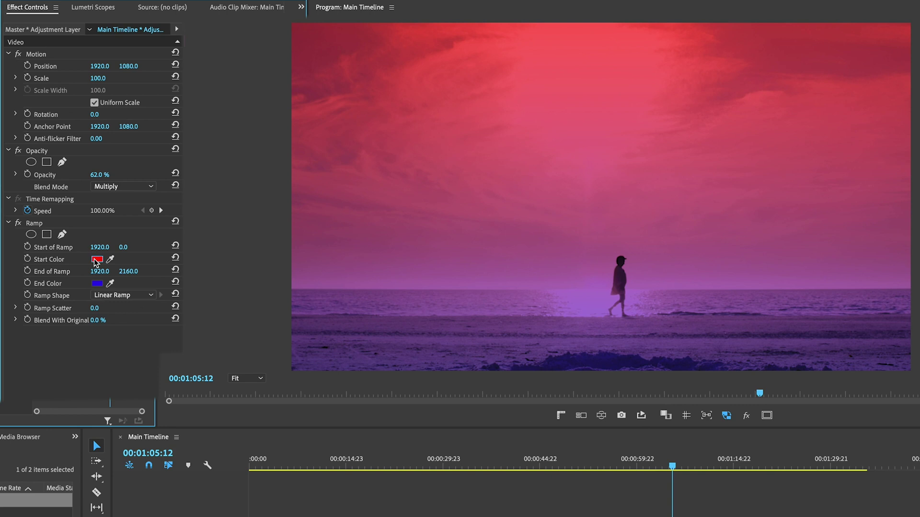
left_click(98, 260)
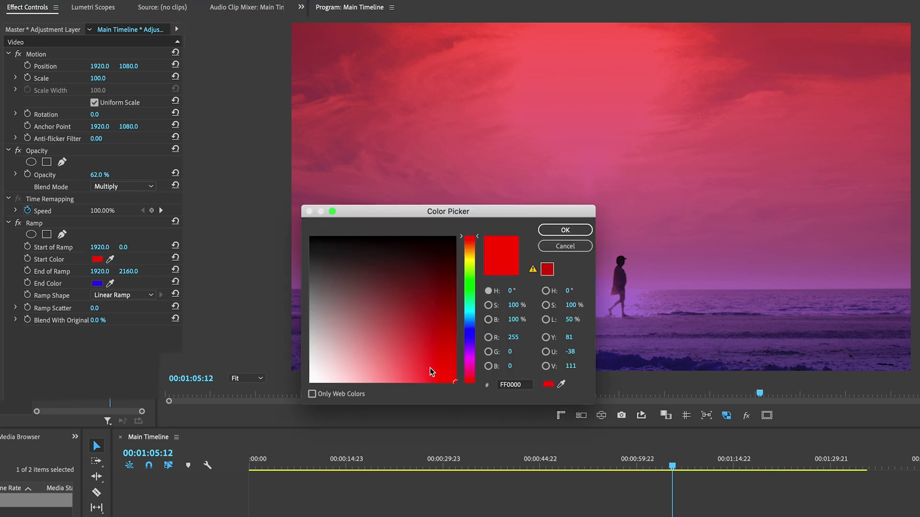
left_click(469, 312)
left_click(565, 230)
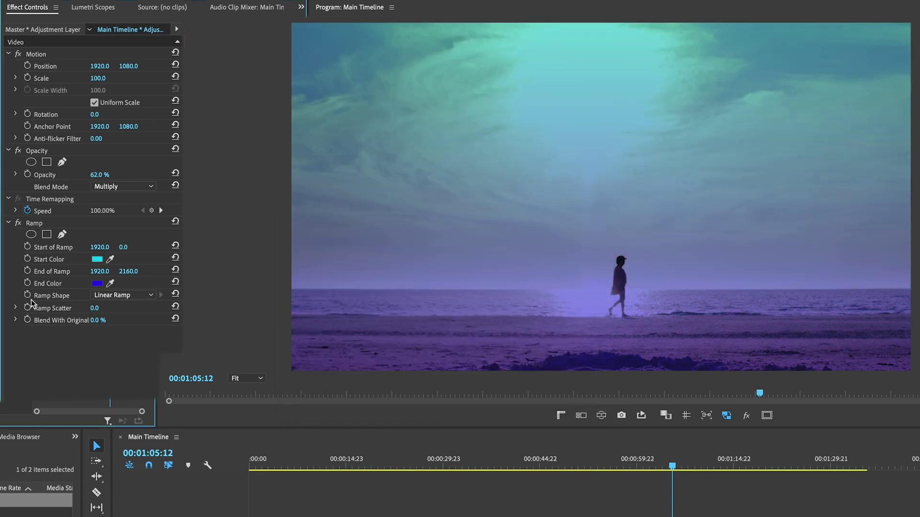
left_click(97, 283)
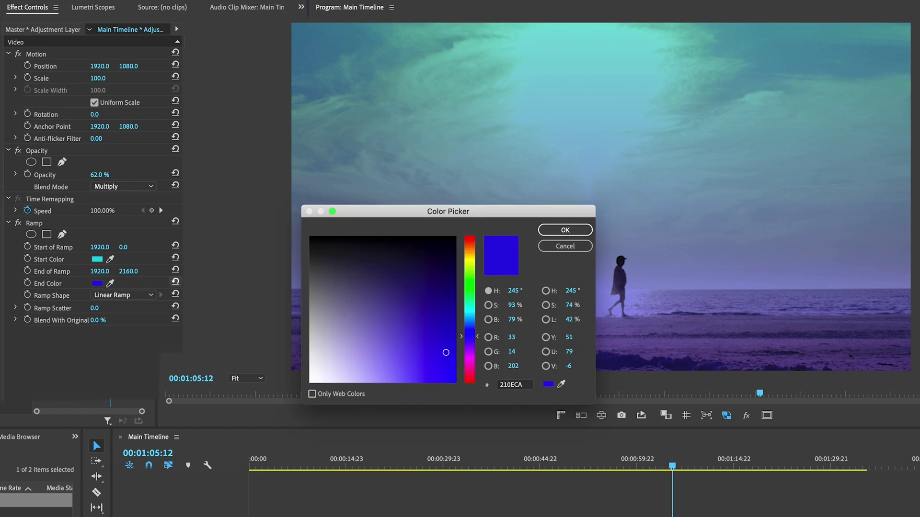
left_click(468, 250)
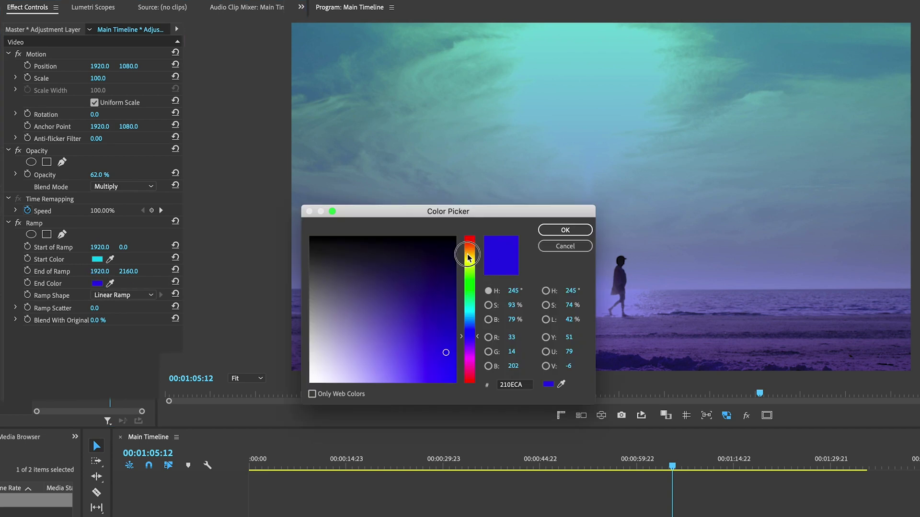
left_click(578, 230)
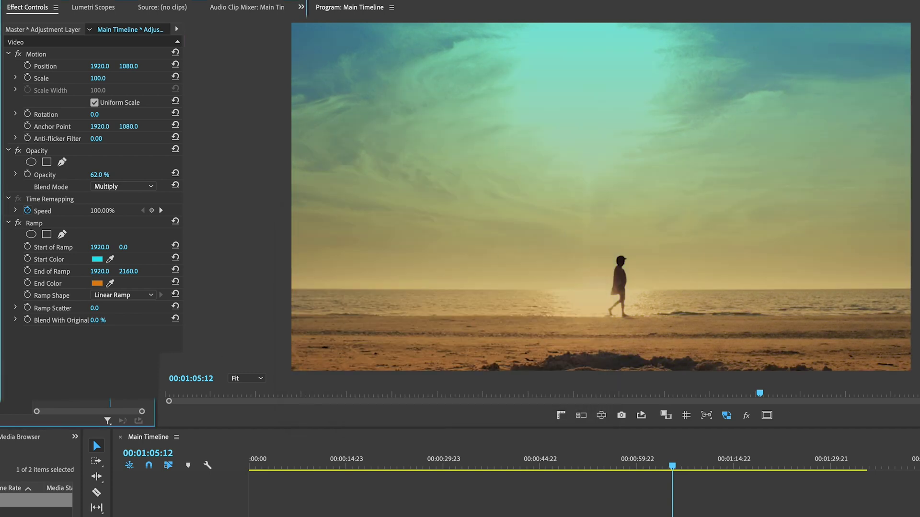
- Blend the adjustment layer with Overlay and set its opacity to 49%
left_click(116, 188)
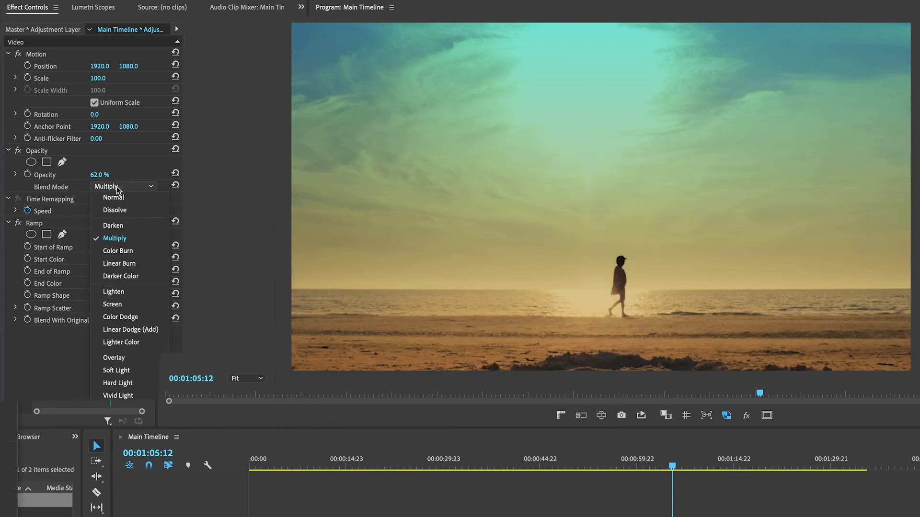
left_click(133, 362)
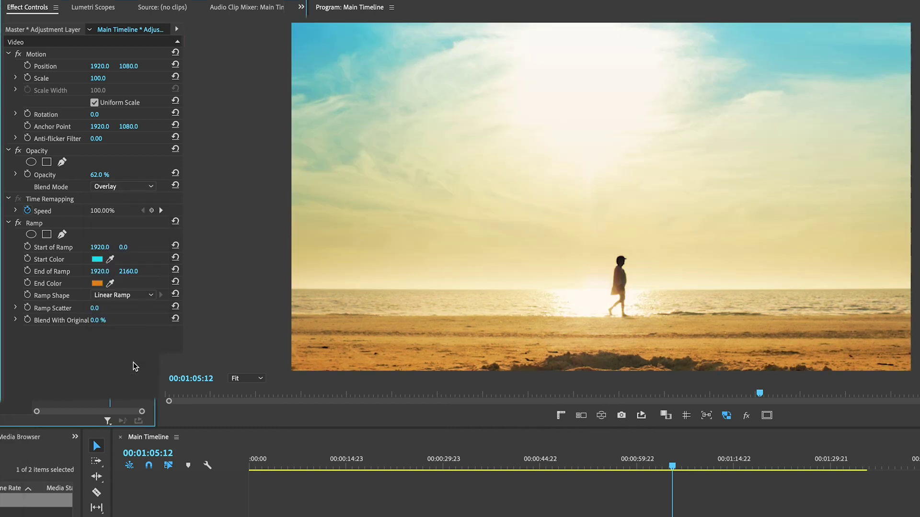
left_click_drag(101, 176, 93, 175)
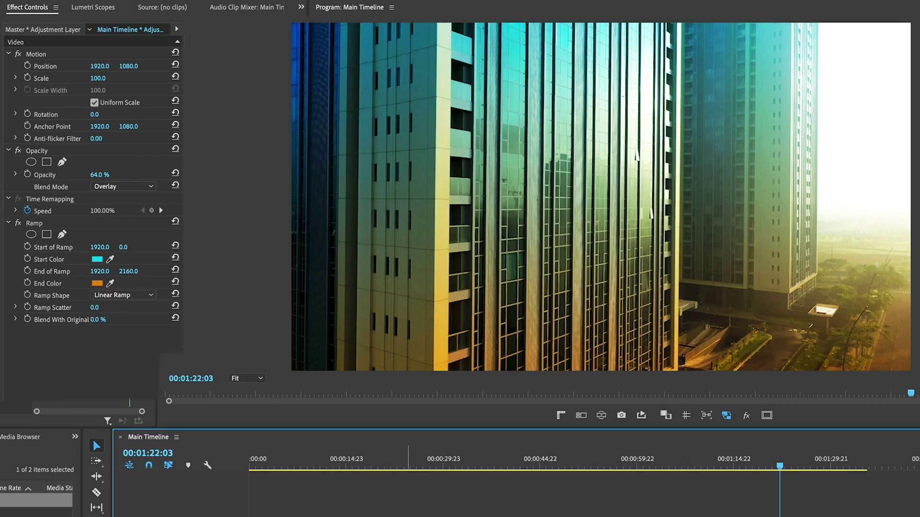
- Angle the ramp from 3818.6, 773.5 to 2374.6, 862.6 across the building shot
left_click(37, 224)
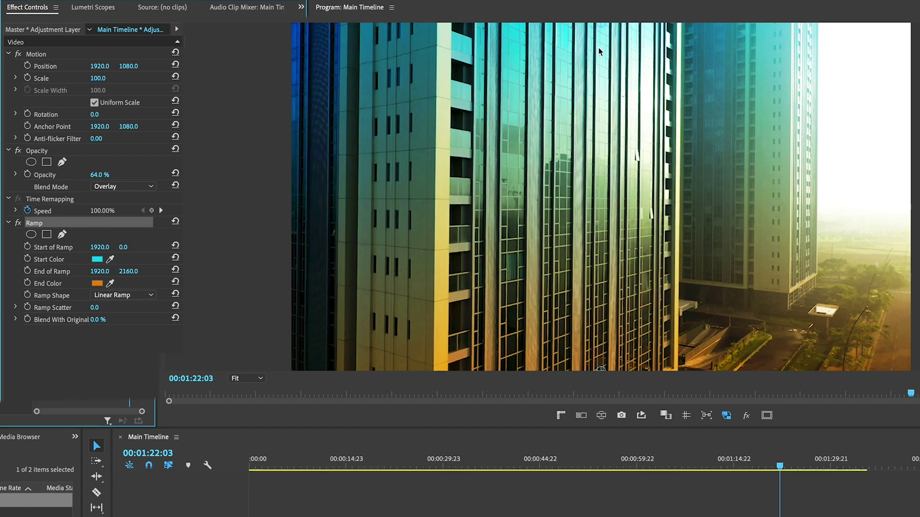
left_click_drag(601, 23, 908, 147)
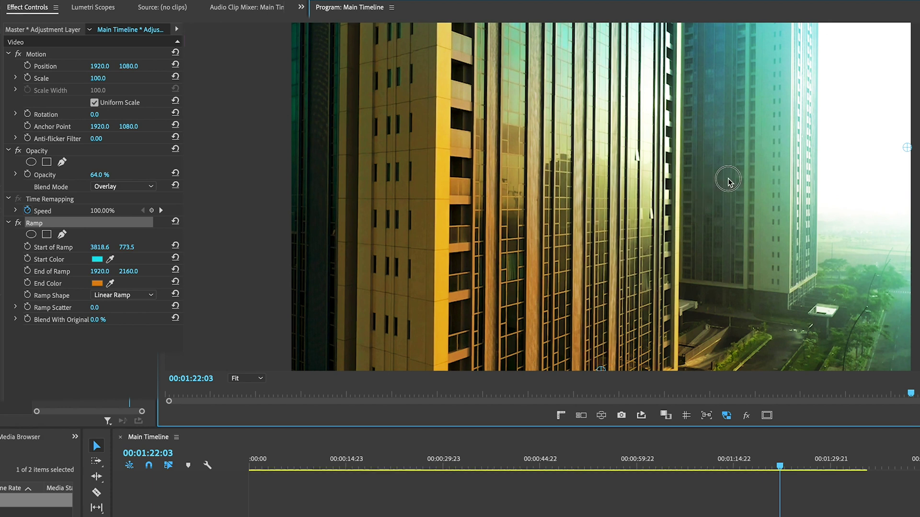
left_click_drag(602, 374, 674, 162)
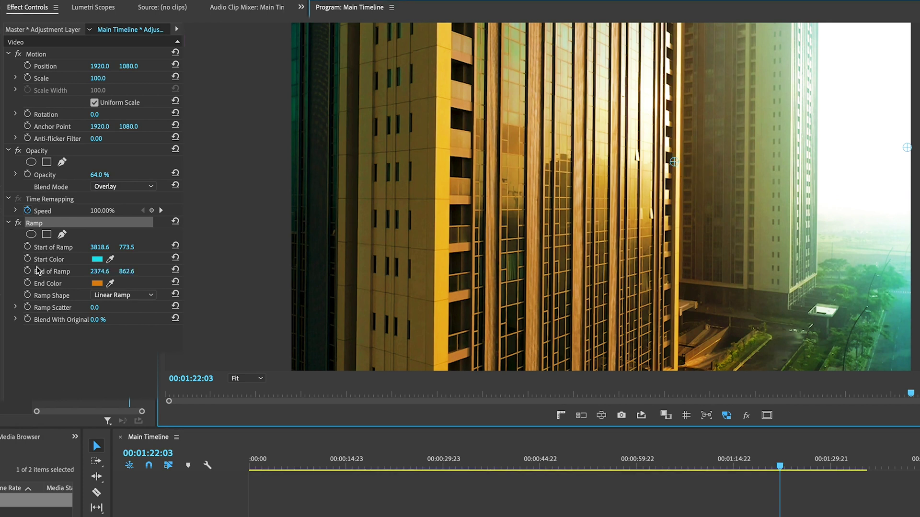
- Set the ramp's Start Color to a pale pink
left_click(102, 260)
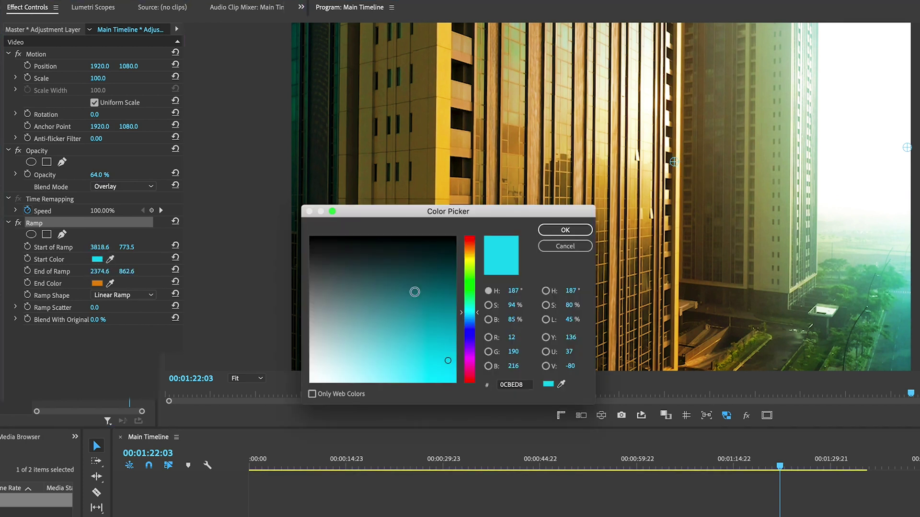
left_click(466, 354)
left_click_drag(403, 369, 356, 395)
left_click(566, 231)
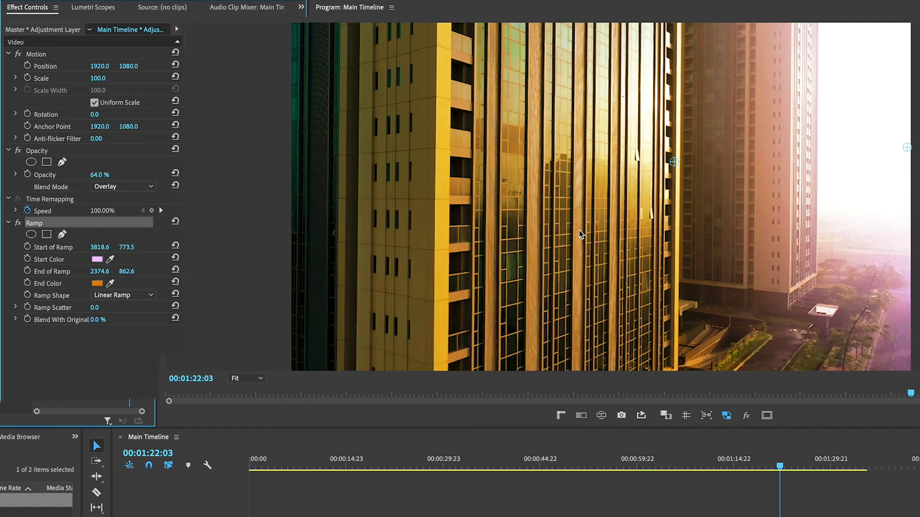
- Set the ramp's End Color to a light soft blue
left_click(97, 283)
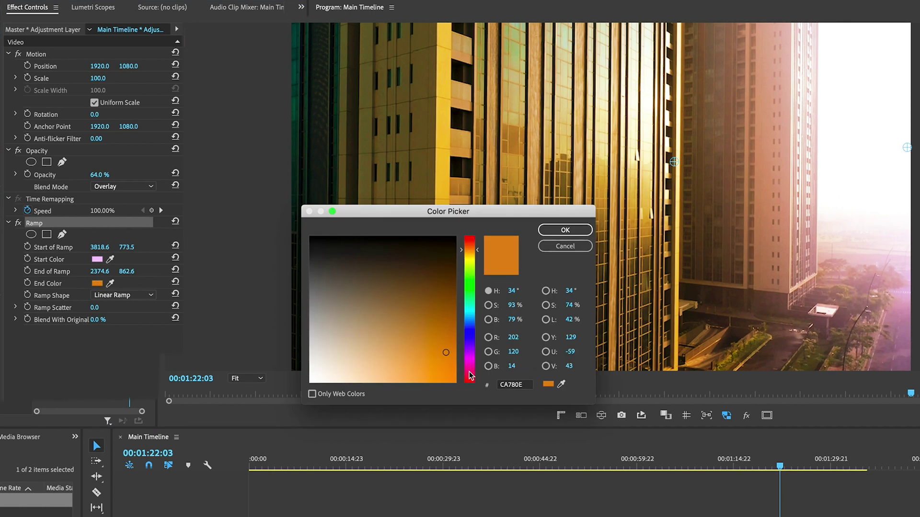
left_click(469, 305)
left_click_drag(469, 306, 469, 329)
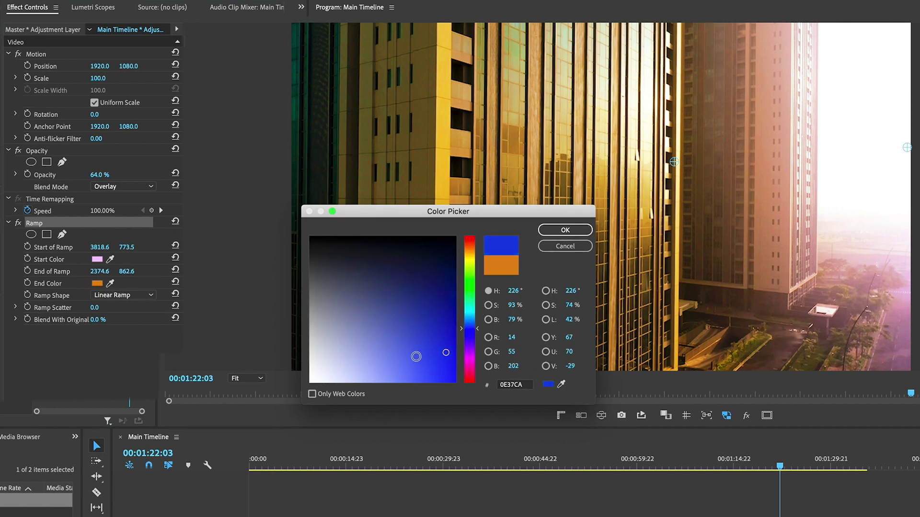
left_click(579, 231)
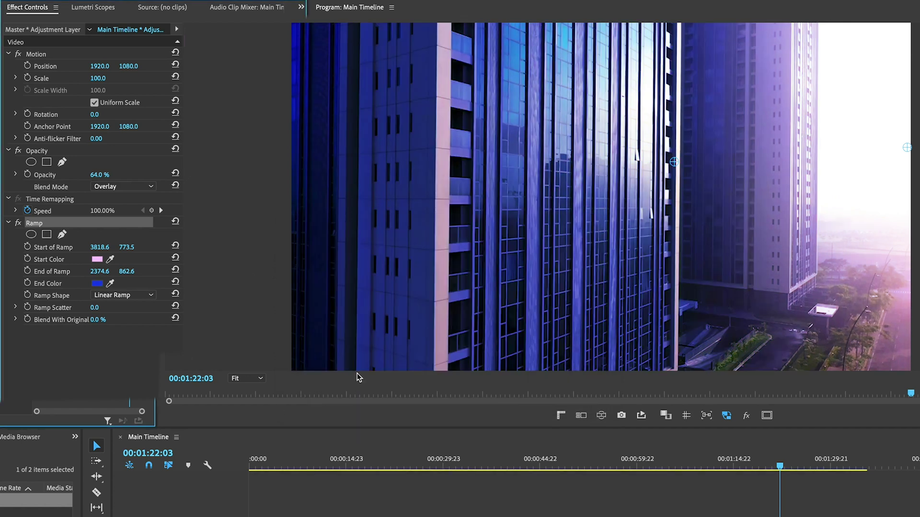
left_click(97, 283)
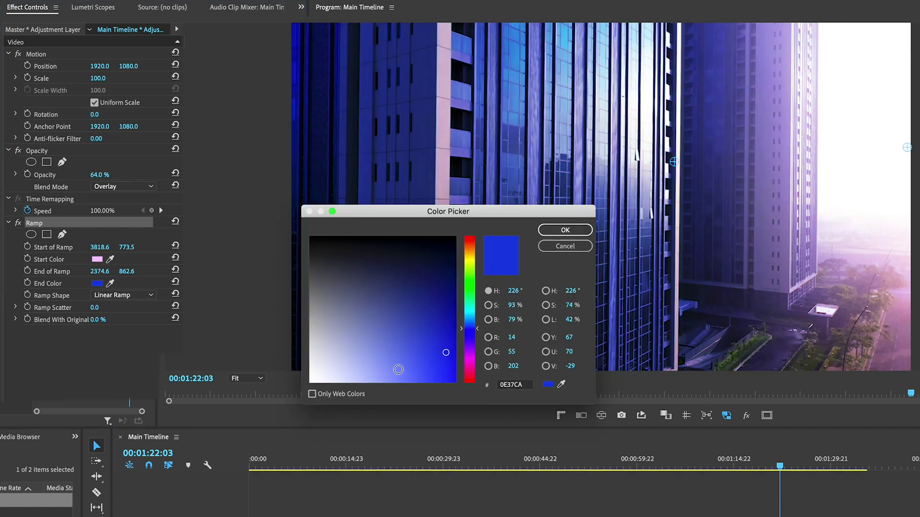
left_click(388, 357)
left_click(564, 230)
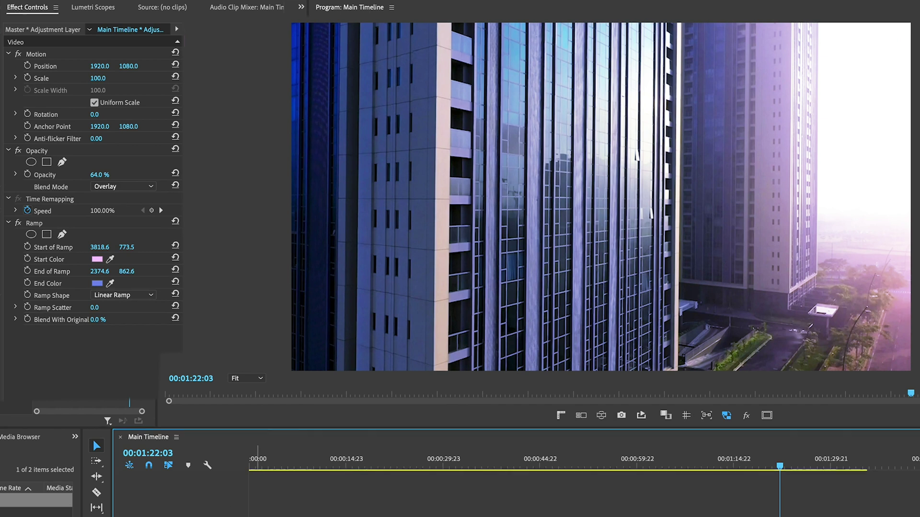
- Enter 100 for the adjustment layer's Opacity and choose Screen as its Blend Mode
left_click(100, 174)
type("2")
key("Return")
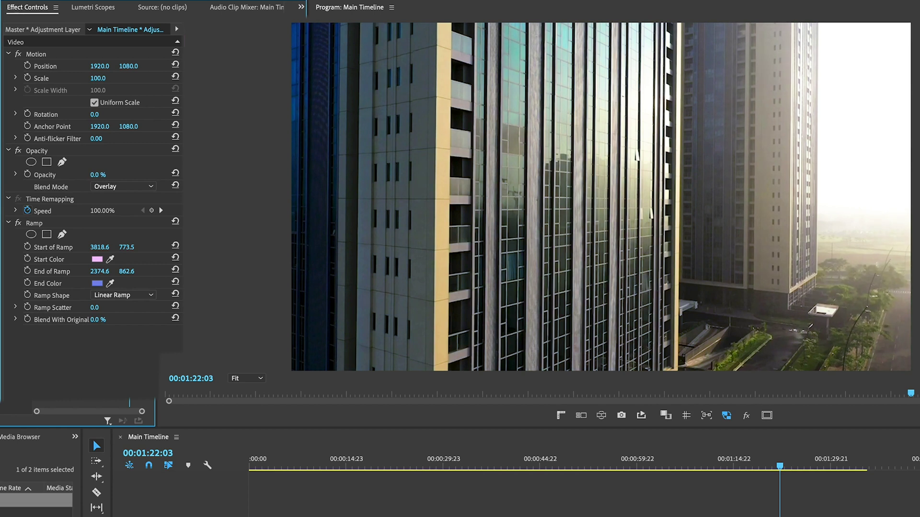
left_click(98, 174)
type("100")
key("Return")
left_click(111, 188)
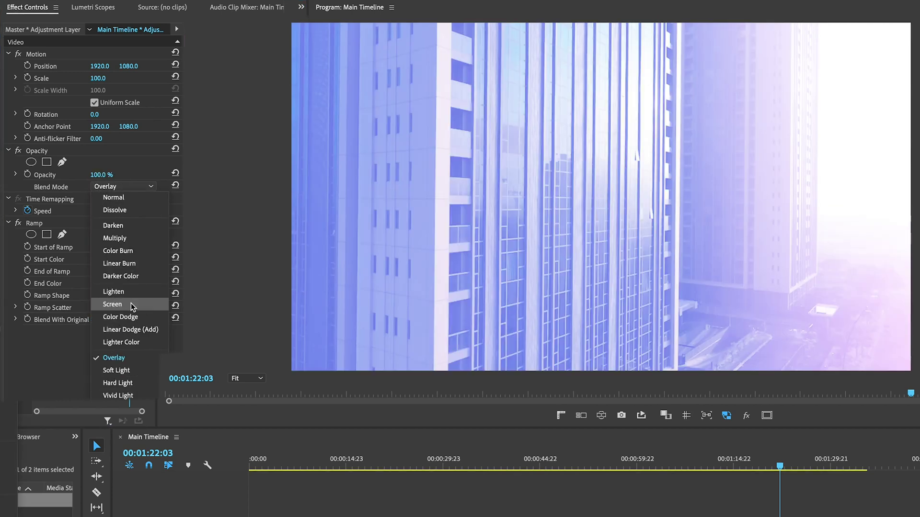
left_click(130, 304)
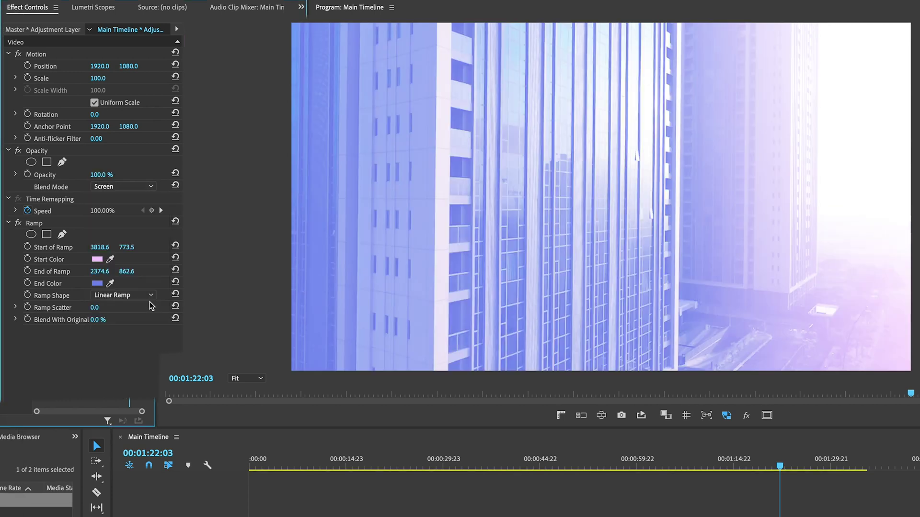